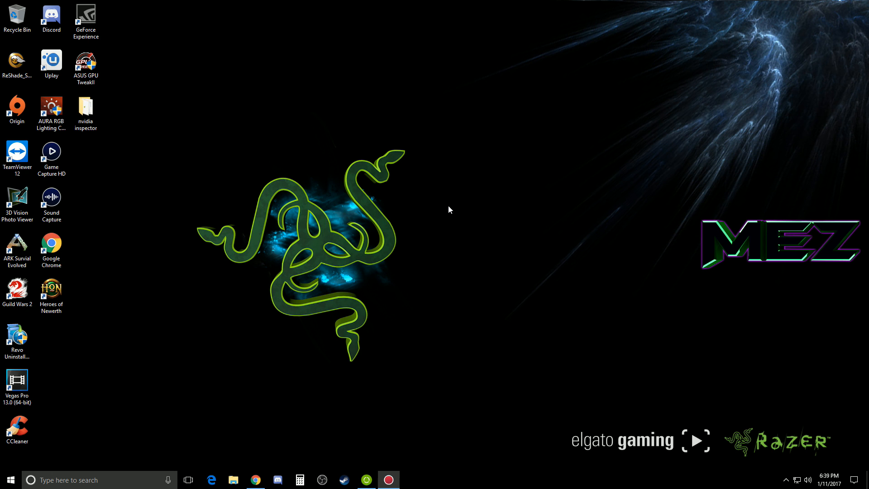
# Launch Control Panel from the Windows search for 'network'
pyautogui.press('super')
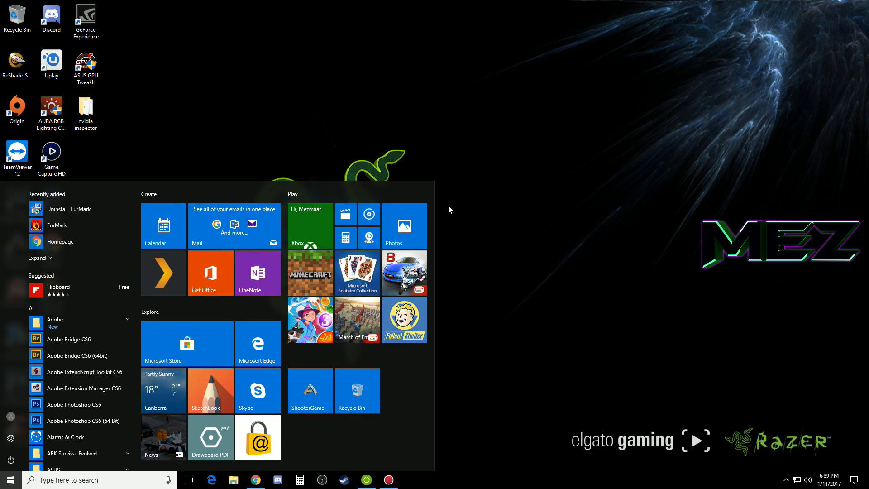
pyautogui.click(500, 187)
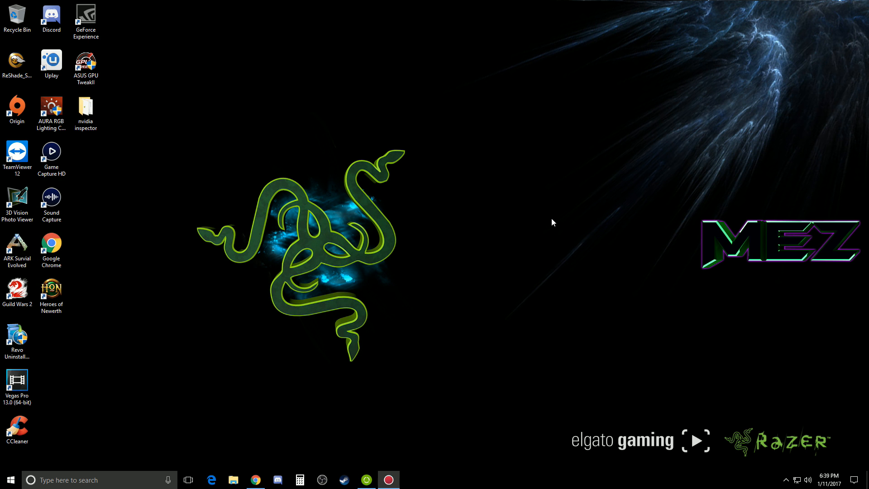
pyautogui.press('super')
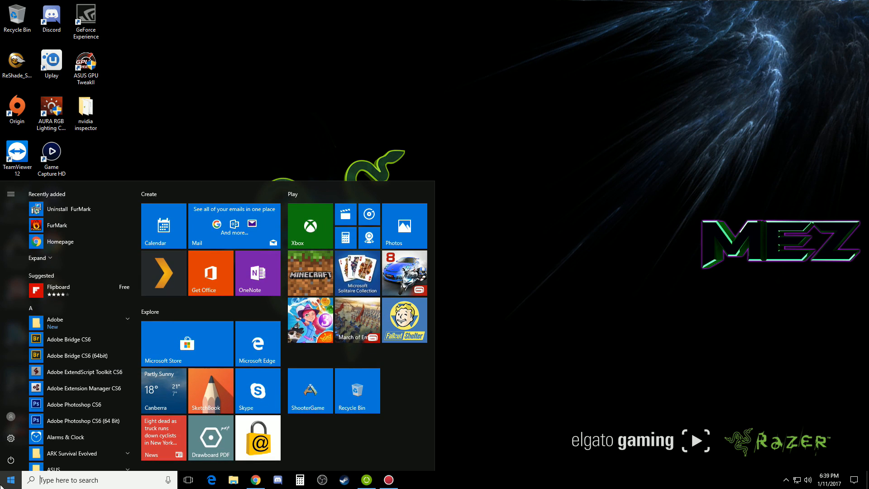
pyautogui.press('super')
pyautogui.click(87, 480)
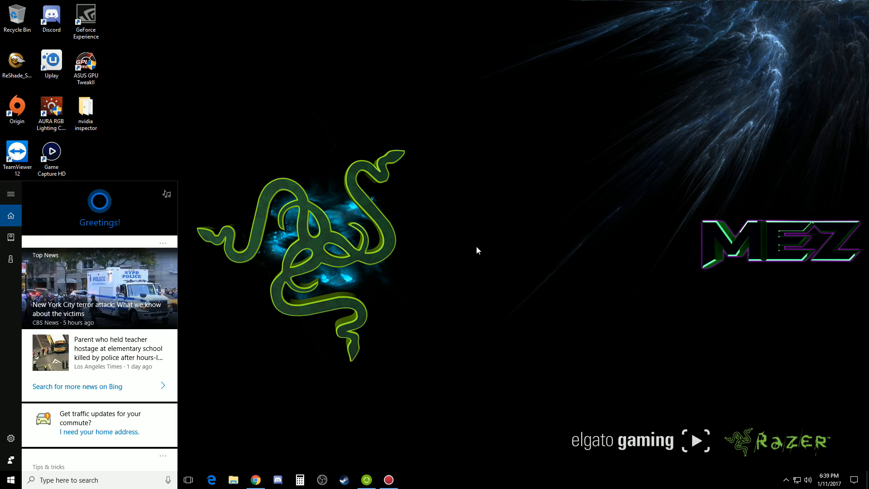
pyautogui.write('network')
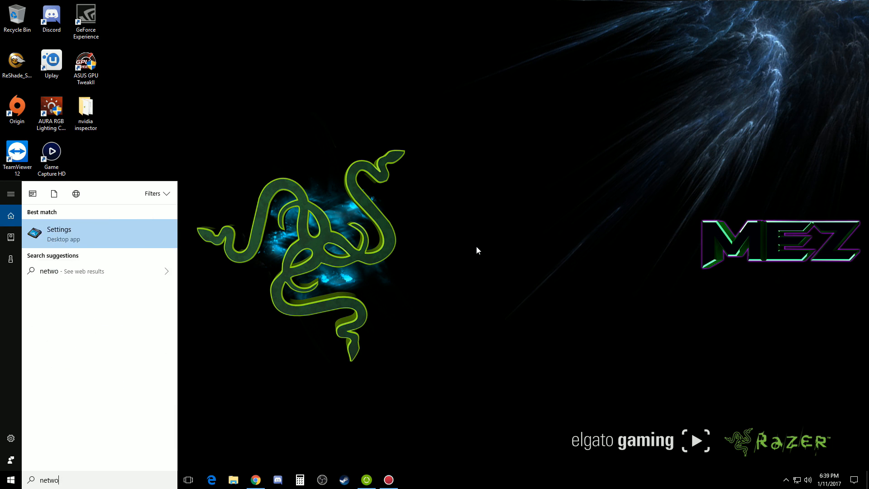
pyautogui.press('Escape')
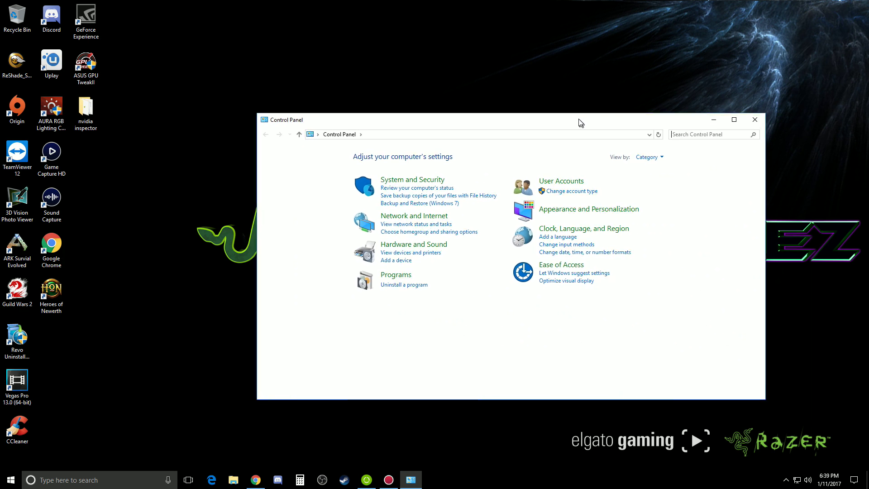
# From Network and Internet, view the computers and devices found on the local network
pyautogui.moveTo(576, 117); pyautogui.dragTo(523, 51)
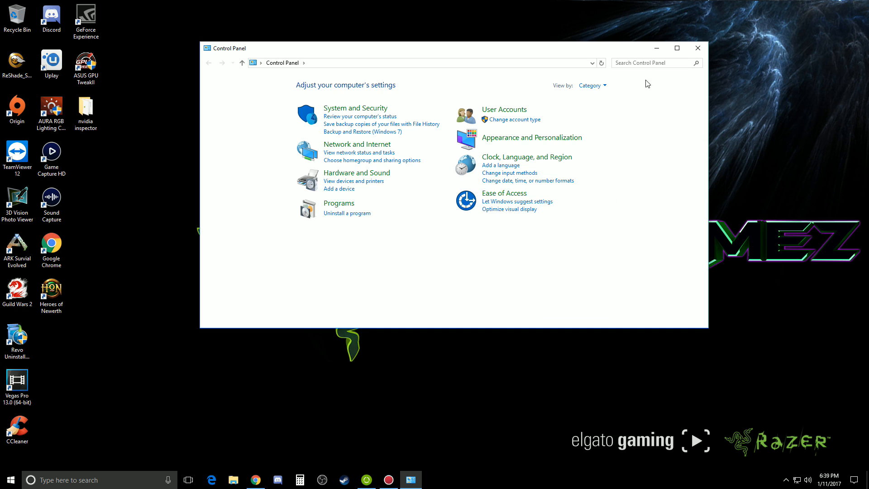
pyautogui.click(592, 85)
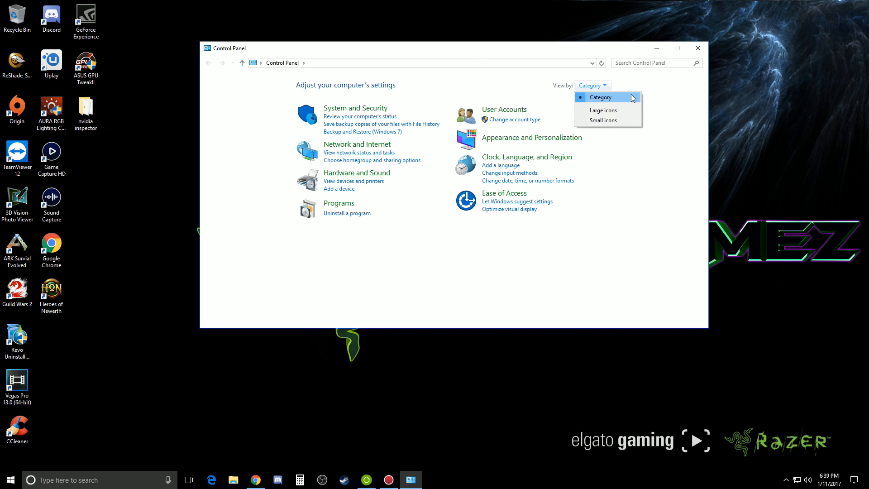
pyautogui.click(679, 105)
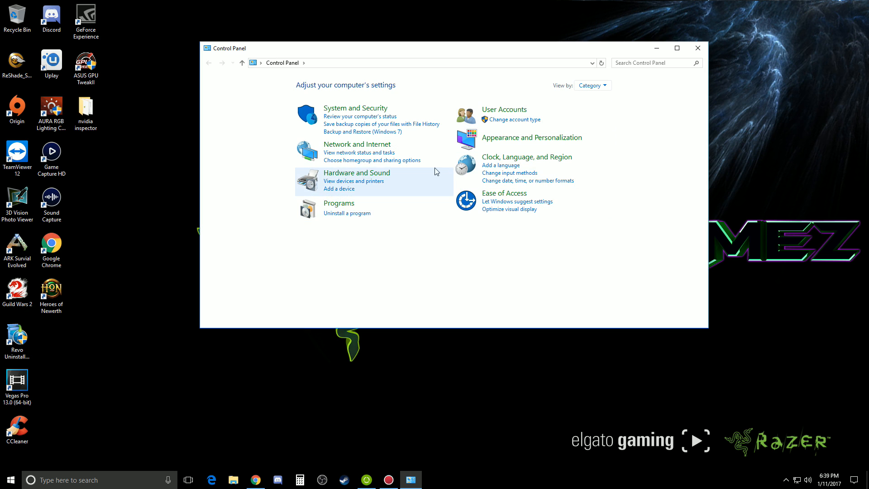
pyautogui.click(363, 149)
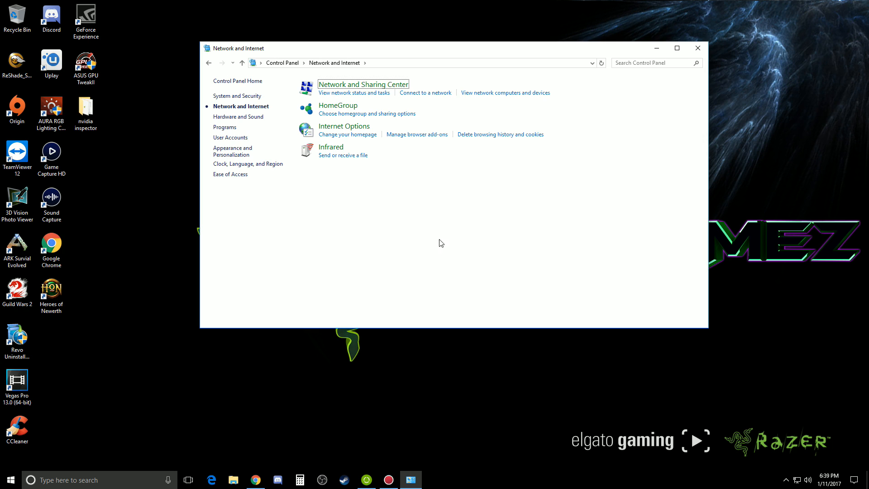
pyautogui.click(510, 95)
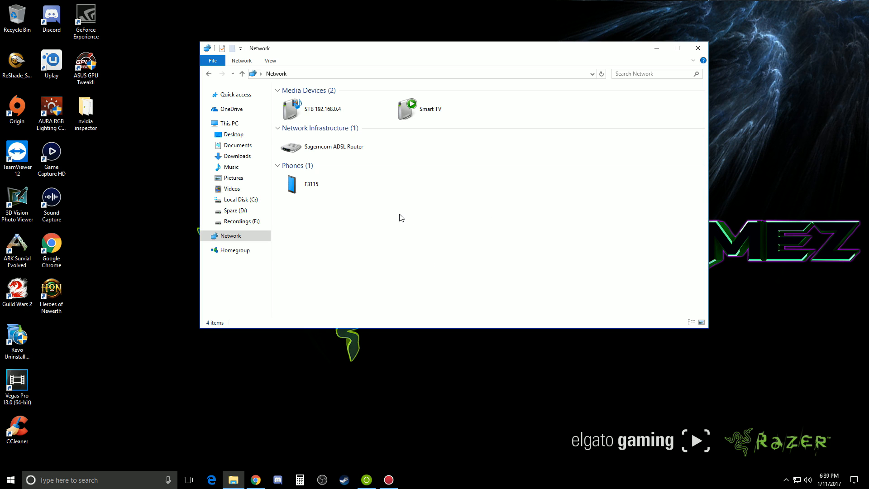
# Bring File Explorer to the Network location listing the discovered devices
pyautogui.click(234, 480)
pyautogui.rightClick(234, 479)
pyautogui.click(227, 446)
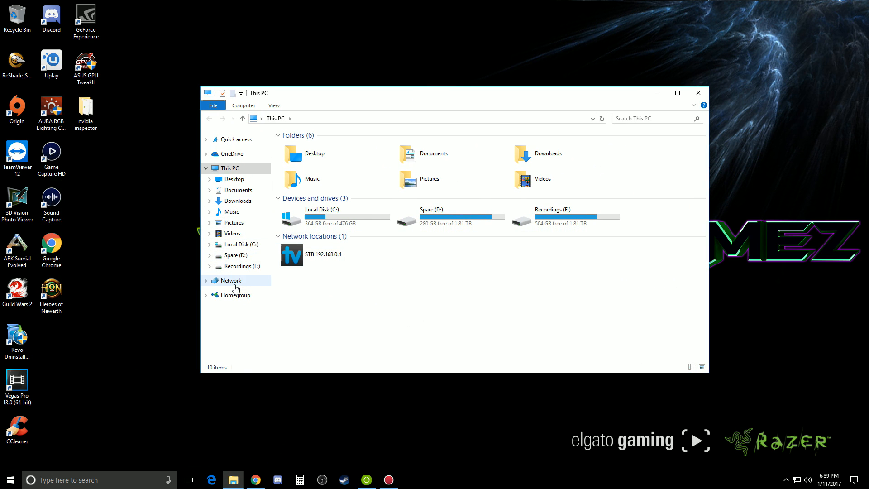
pyautogui.click(230, 280)
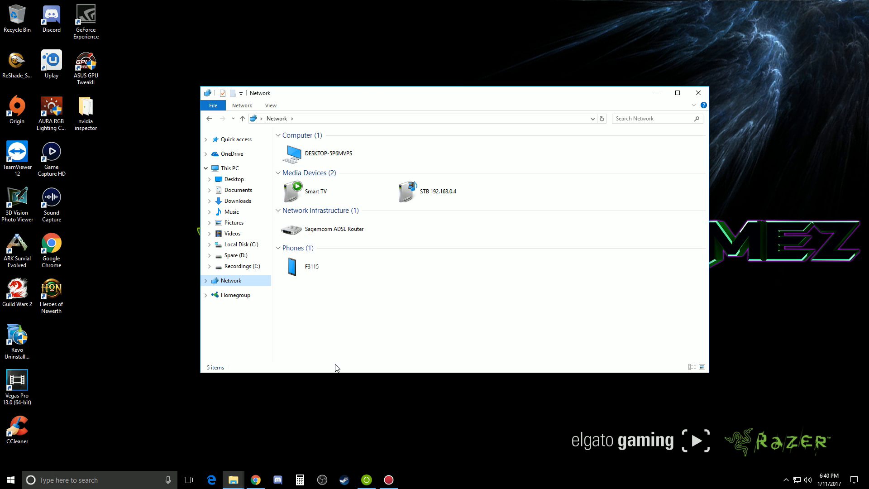
pyautogui.click(698, 93)
pyautogui.press('super+e')
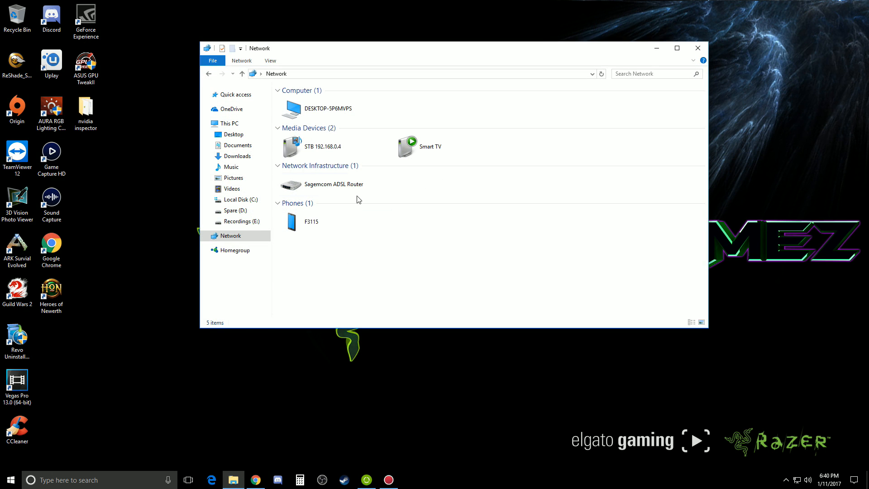
# Show the Properties dialog of the Sagemcom ADSL Router
pyautogui.click(346, 184)
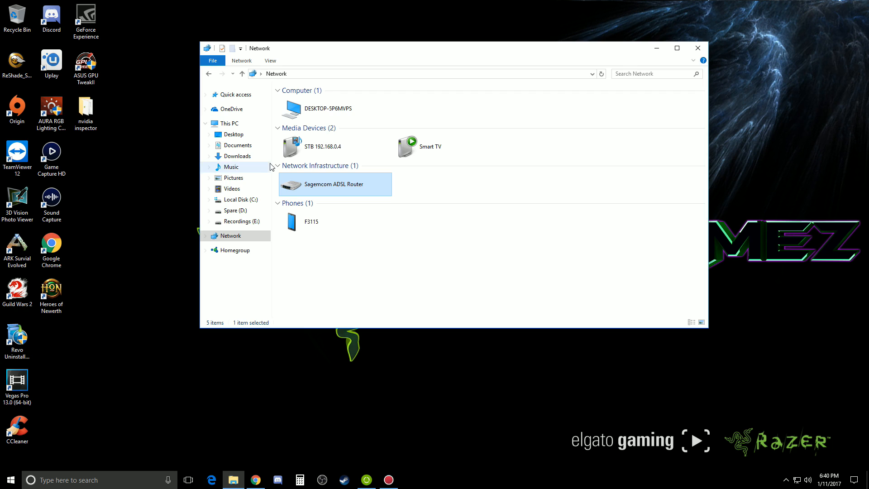
pyautogui.moveTo(231, 167); pyautogui.dragTo(251, 168)
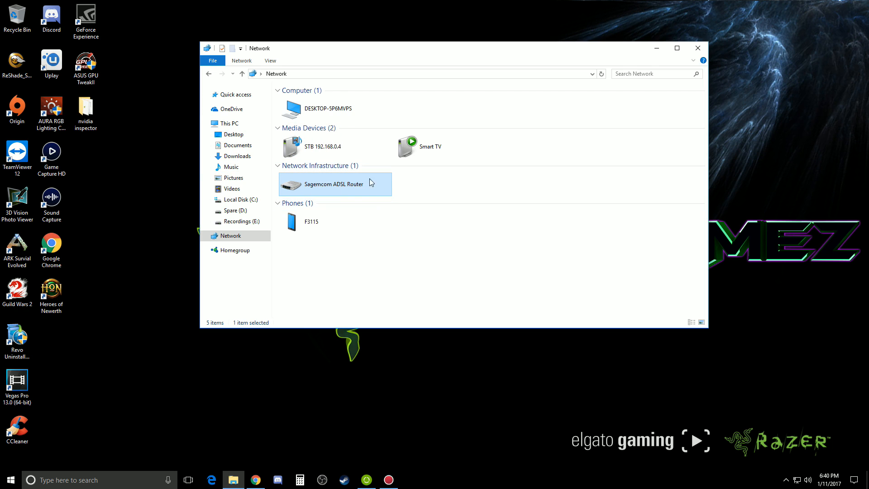
pyautogui.rightClick(354, 183)
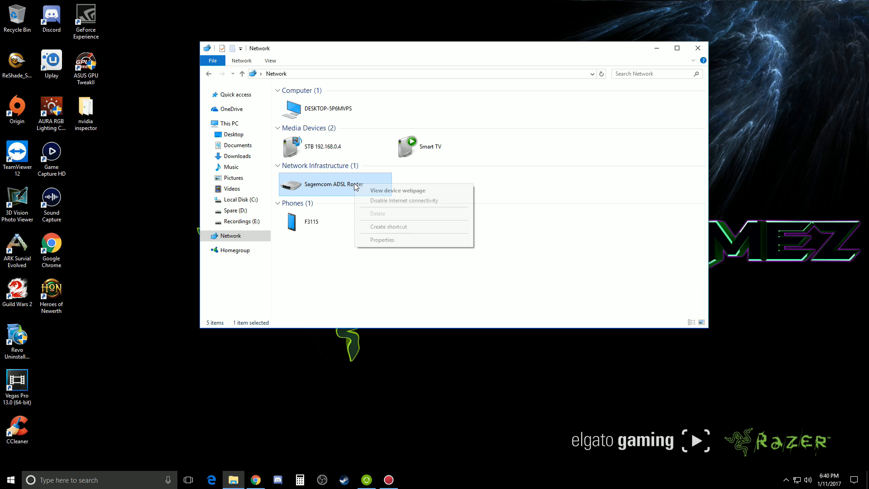
pyautogui.click(398, 243)
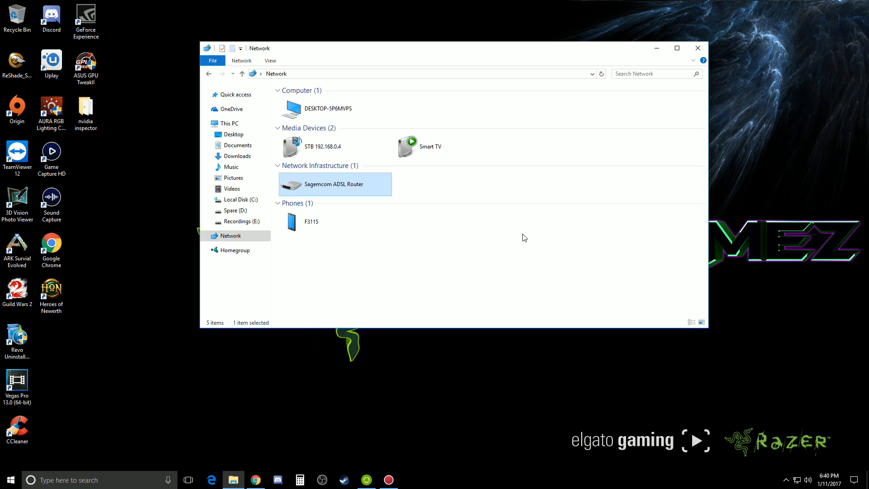
pyautogui.hotkey('alt', 'Return')
# Add a new forwarded service on the router described as 'Call of Duty WWII PC'
pyautogui.moveTo(488, 192); pyautogui.dragTo(527, 147)
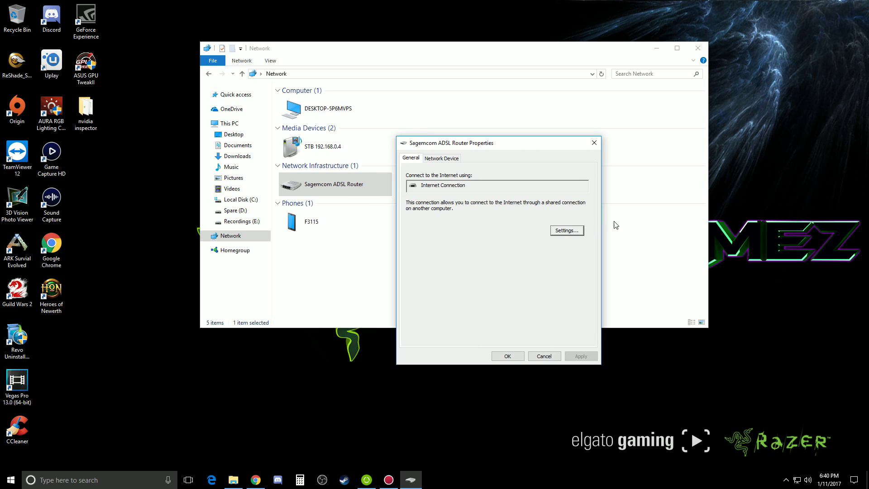
pyautogui.click(569, 233)
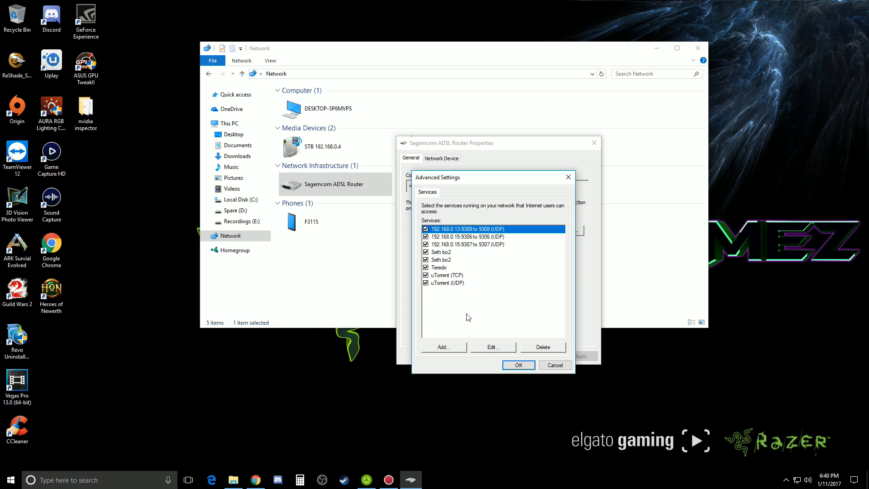
pyautogui.click(442, 348)
pyautogui.write('Call of')
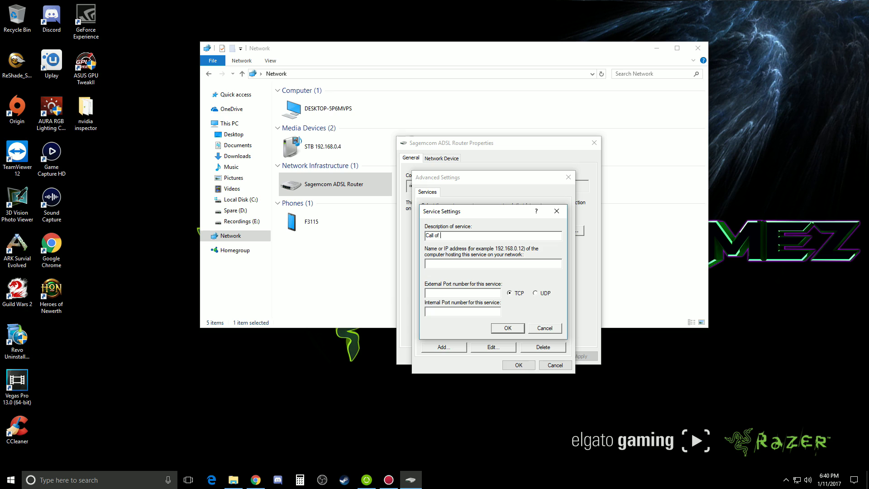
pyautogui.write('Duty ')
pyautogui.write('WWII PC')
pyautogui.click(516, 264)
pyautogui.click(69, 480)
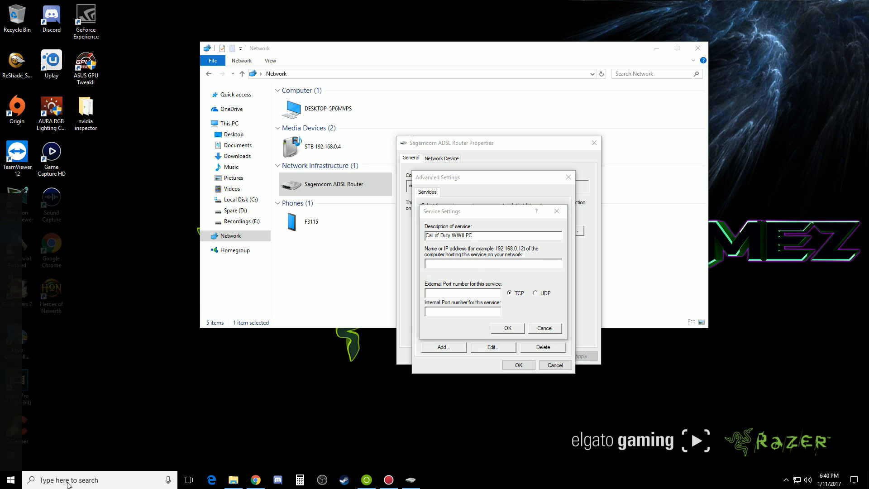
pyautogui.write('cmd')
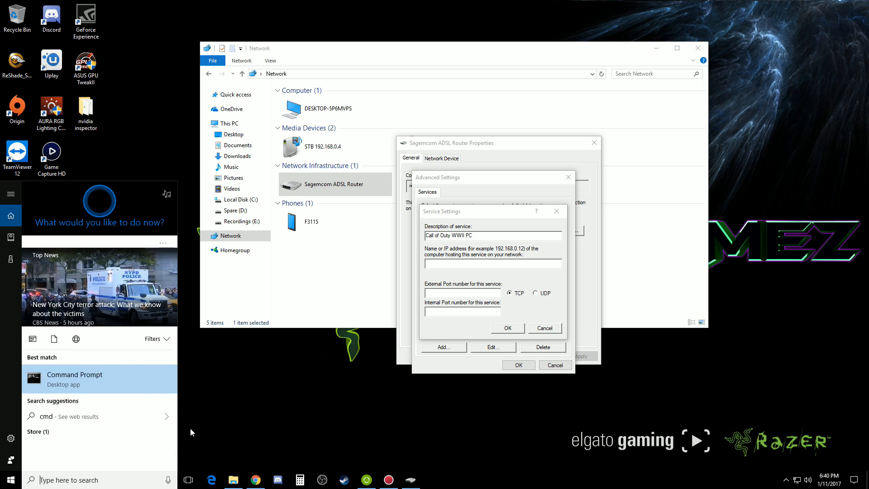
pyautogui.click(190, 428)
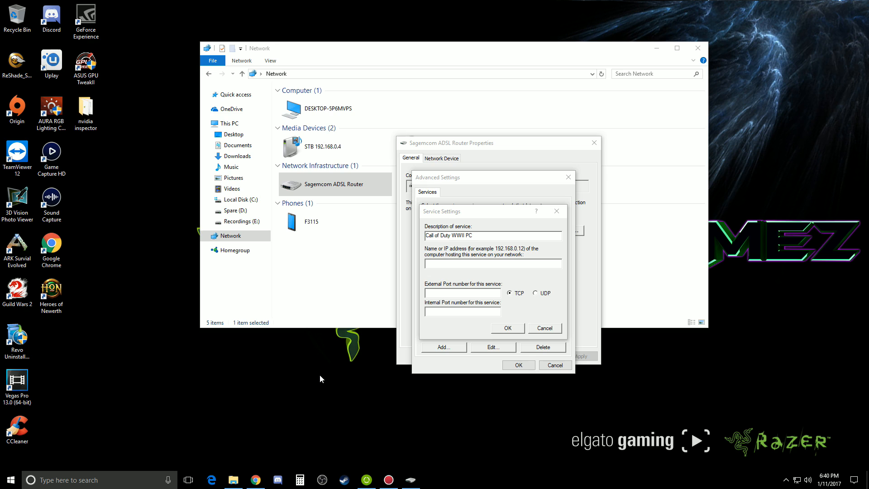
pyautogui.press('super+x')
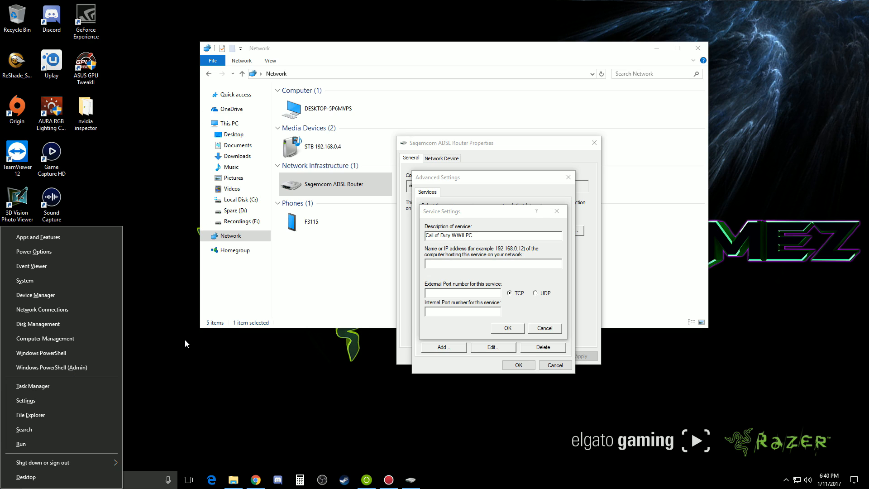
pyautogui.press('a')
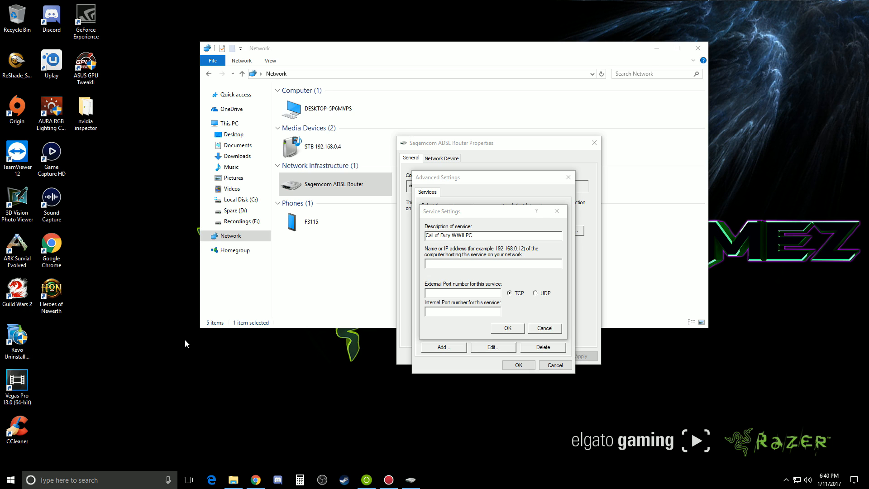
pyautogui.press('Left')
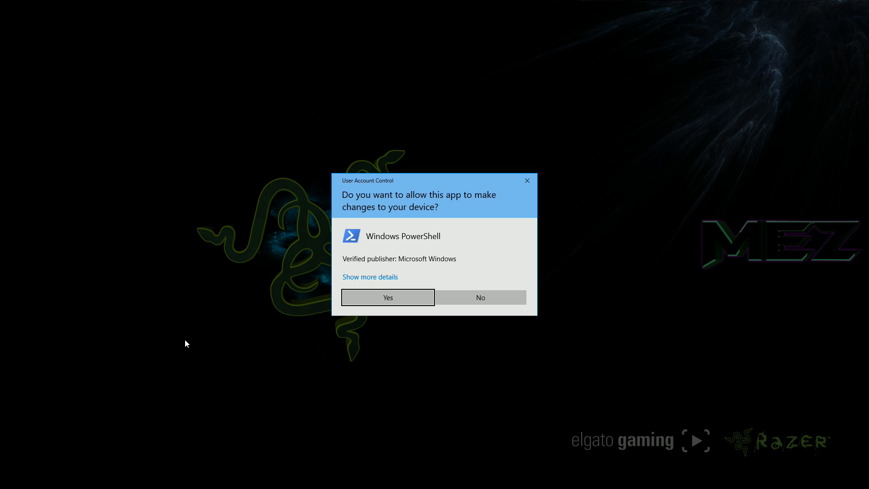
pyautogui.press('Return')
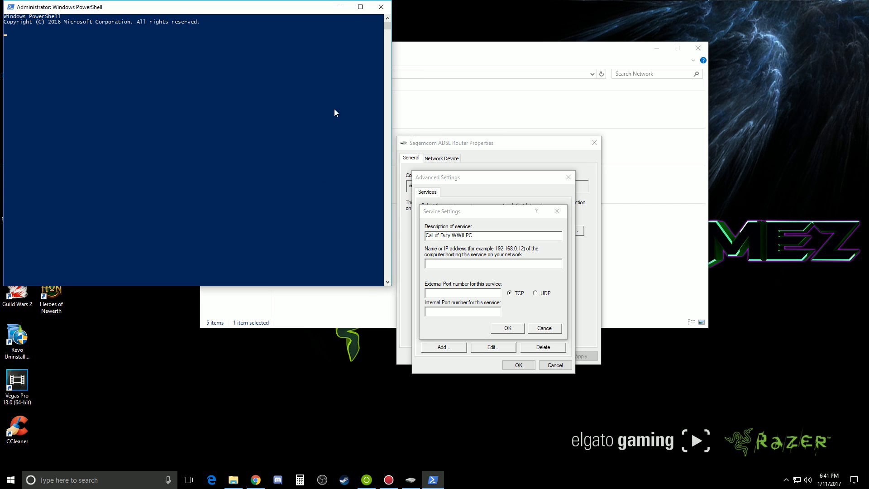
pyautogui.moveTo(259, 13); pyautogui.dragTo(383, 58)
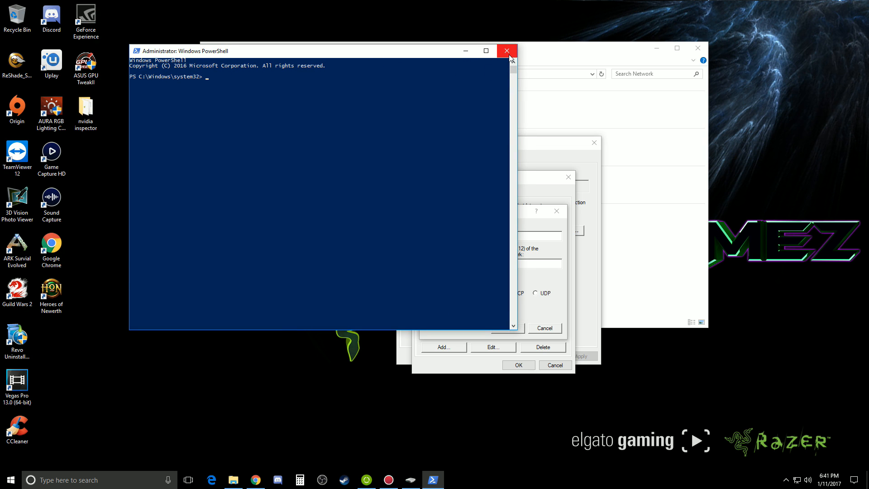
pyautogui.press('super')
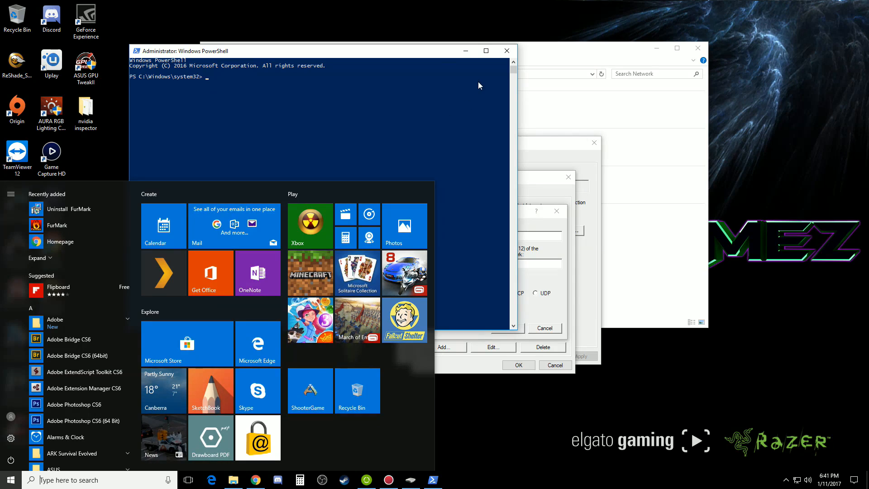
# Replace the PowerShell window with a Command Prompt launched from Windows search
pyautogui.click(507, 50)
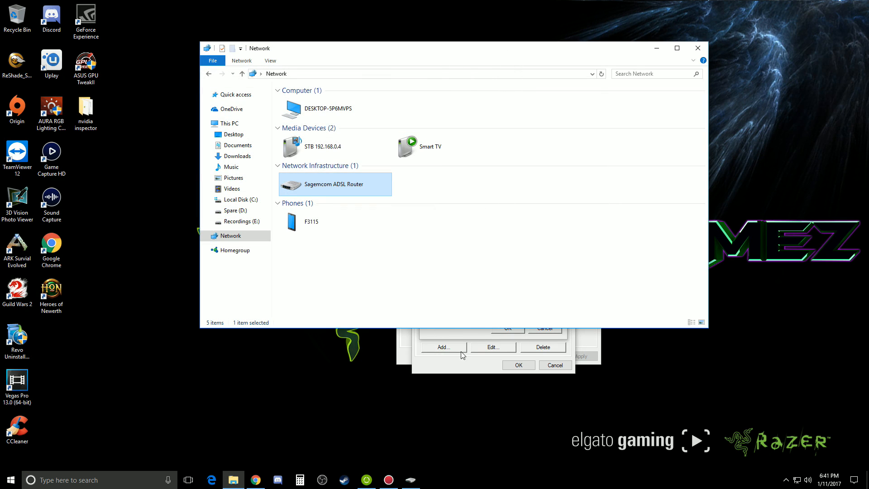
pyautogui.press('alt')
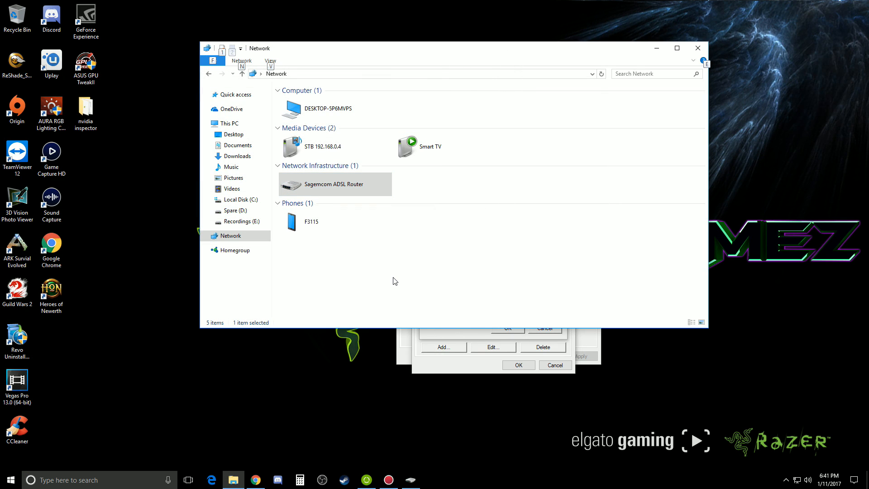
pyautogui.press('super')
pyautogui.write('cmd')
pyautogui.press('Return')
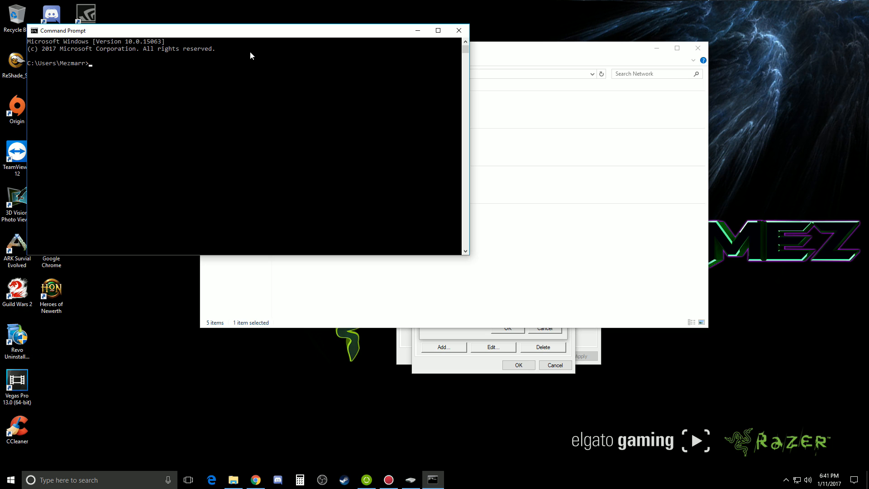
pyautogui.write('ipconfig')
pyautogui.write(' /a')
# Run ipconfig /all and copy the PC's IPv4 address 192.168.0.11
pyautogui.press('BackSpace')
pyautogui.press('BackSpace')
pyautogui.press('Return')
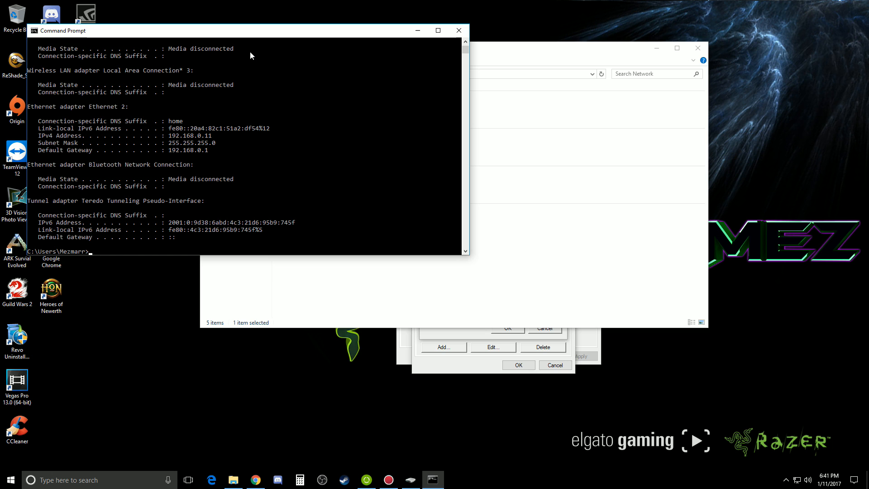
pyautogui.moveTo(215, 136)
pyautogui.mouseDown()
pyautogui.moveTo(129, 139)
pyautogui.moveTo(178, 137)
pyautogui.moveTo(170, 139)
pyautogui.mouseUp()
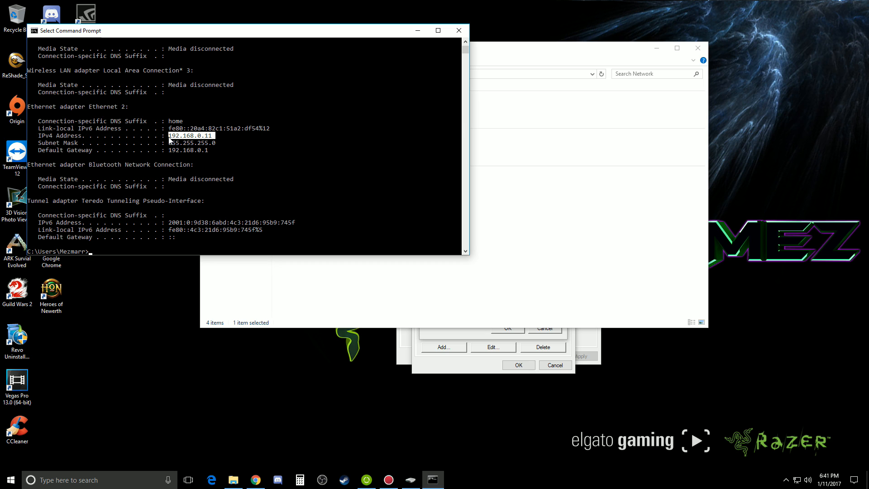
pyautogui.rightClick(253, 139)
# Paste 192.168.0.11 as the service's host address and move to the external port field
pyautogui.click(450, 350)
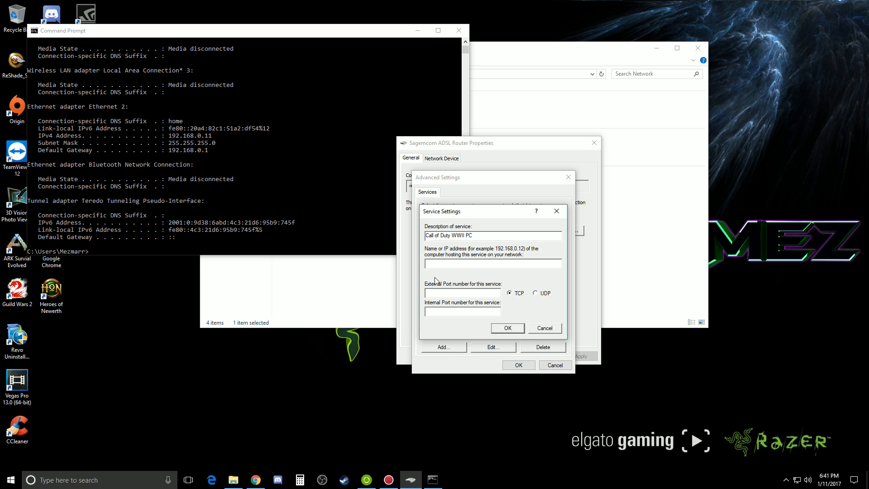
pyautogui.hotkey('ctrl', 'v')
pyautogui.doubleClick(470, 264)
pyautogui.hotkey('ctrl', 'c')
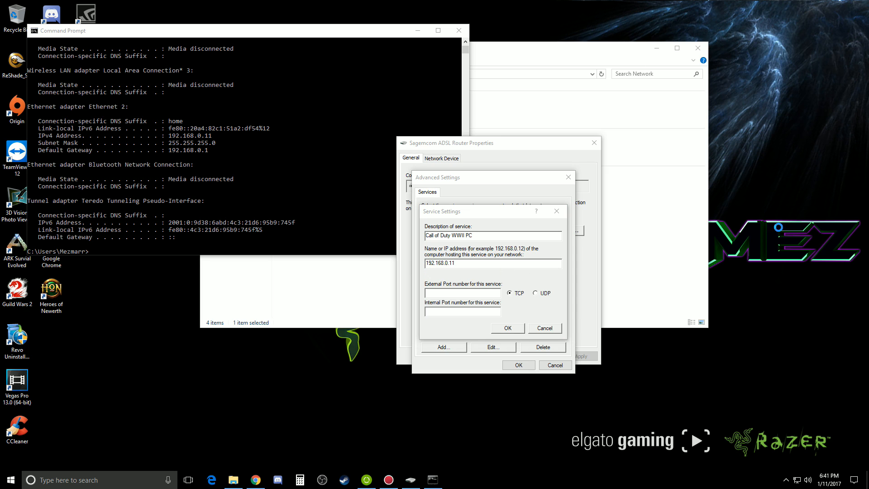
pyautogui.rightClick(763, 117)
pyautogui.press('Escape')
pyautogui.click(463, 292)
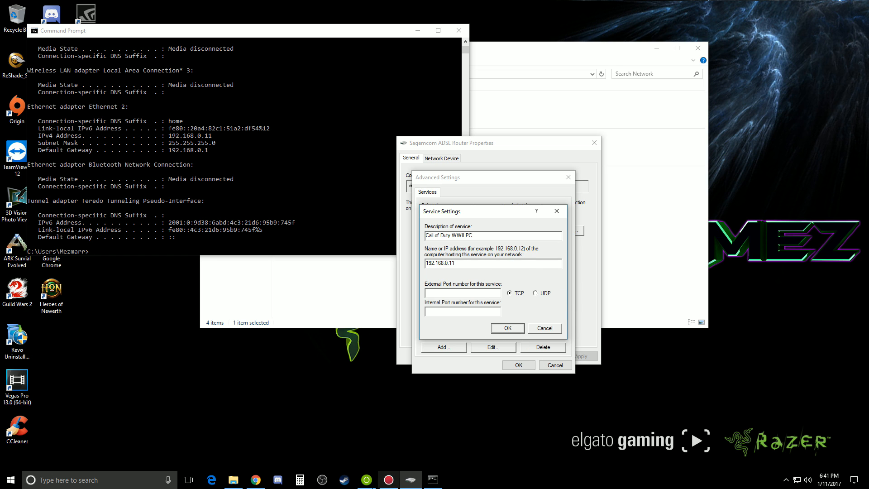
# Review the Call of Duty: WWII port table on the portforward.com page in Chrome
pyautogui.click(256, 480)
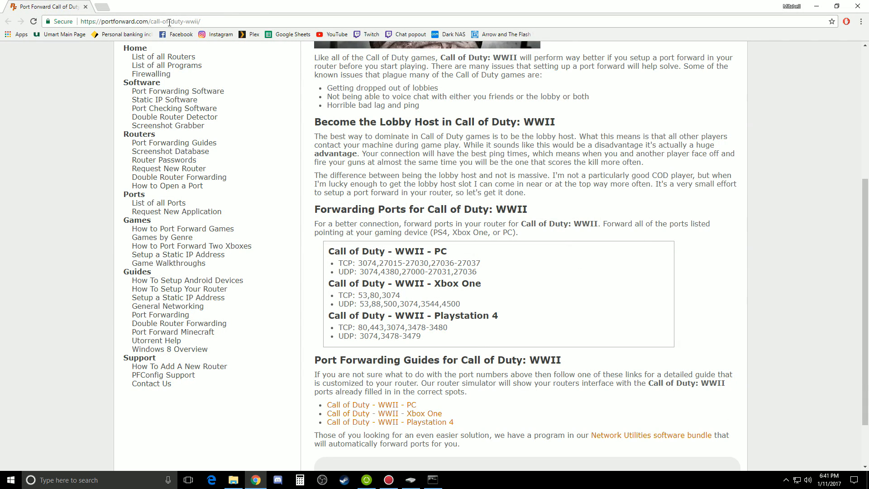
pyautogui.moveTo(204, 21); pyautogui.dragTo(79, 21)
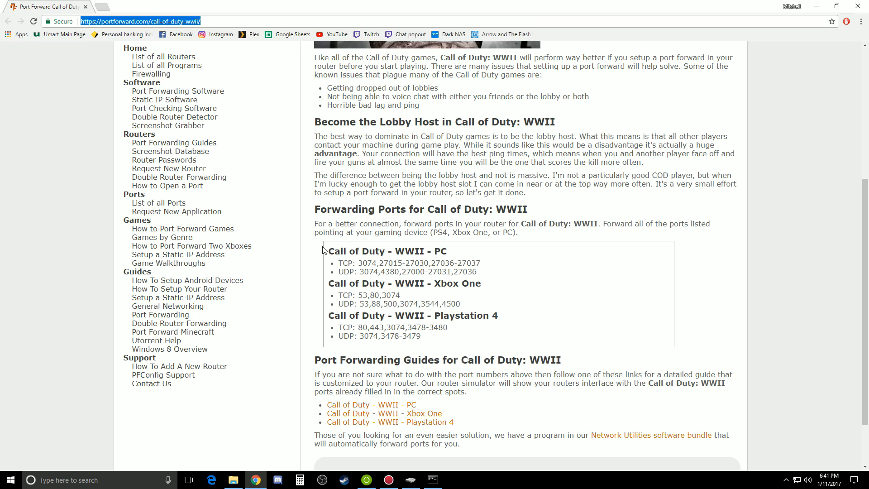
pyautogui.moveTo(323, 249); pyautogui.dragTo(487, 337)
pyautogui.click(371, 267)
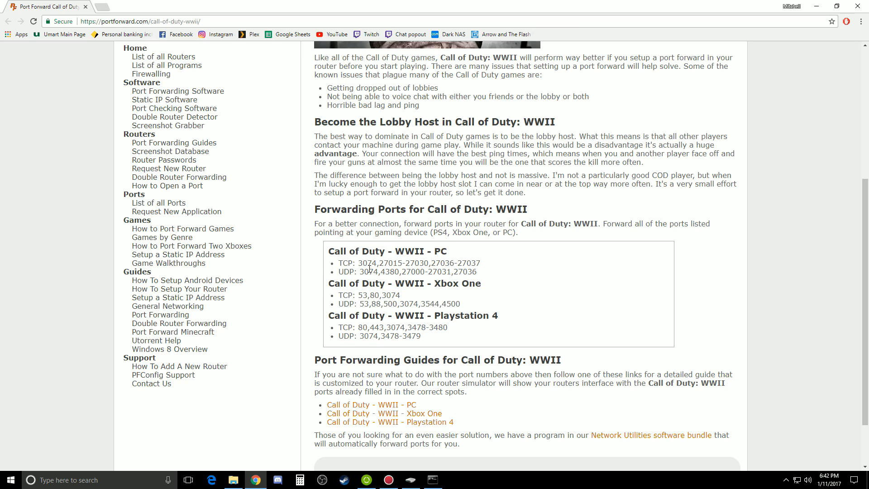
pyautogui.moveTo(328, 251); pyautogui.dragTo(500, 335)
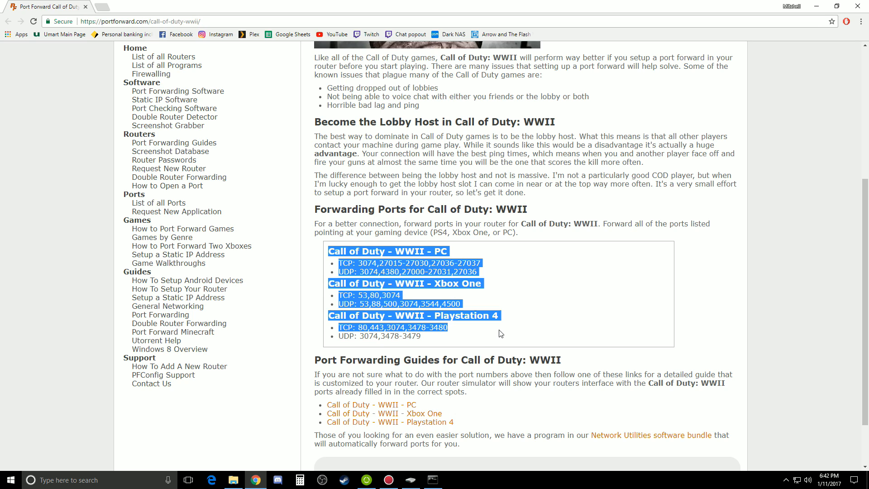
pyautogui.click(468, 337)
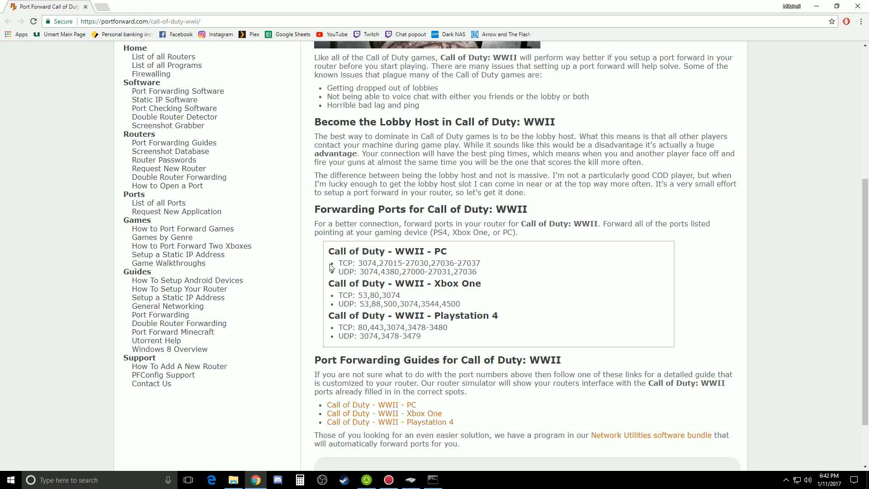
# Pick out port 3074 from the PC TCP line of the table
pyautogui.moveTo(339, 262); pyautogui.dragTo(500, 273)
pyautogui.click(379, 267)
pyautogui.doubleClick(362, 259)
pyautogui.moveTo(378, 263); pyautogui.dragTo(359, 262)
# Set the external port to 3074, checking it against the webpage's TCP line
pyautogui.click(410, 480)
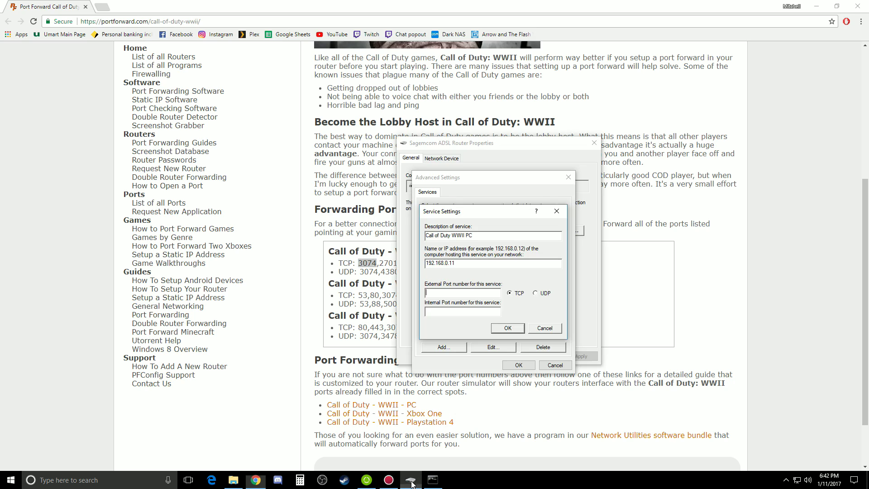
pyautogui.click(483, 291)
pyautogui.hotkey('ctrl', 'v')
pyautogui.click(345, 262)
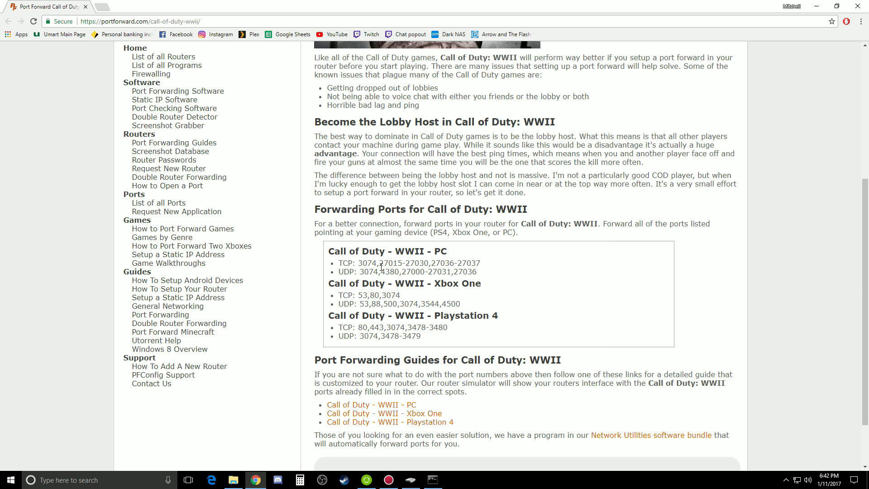
pyautogui.doubleClick(346, 262)
pyautogui.hotkey('alt', 'Tab')
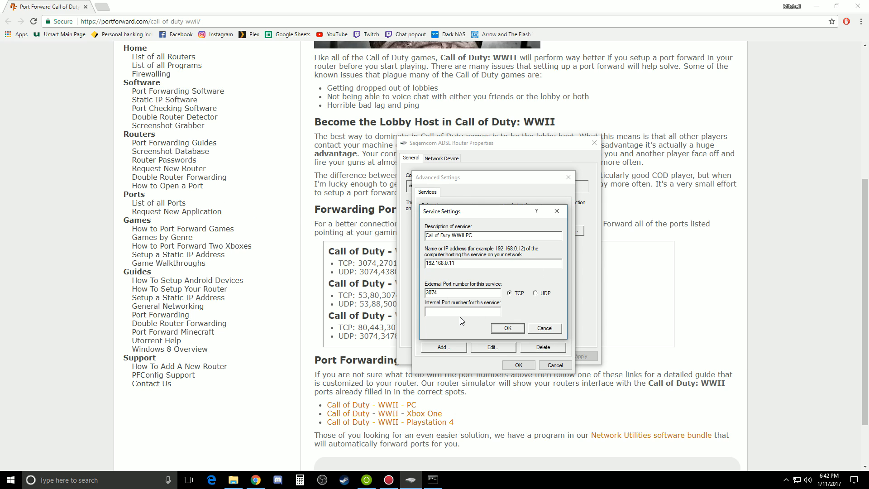
# Set the internal port to 3074 and save the Call of Duty WWII PC service
pyautogui.click(466, 313)
pyautogui.write('3074')
pyautogui.click(506, 328)
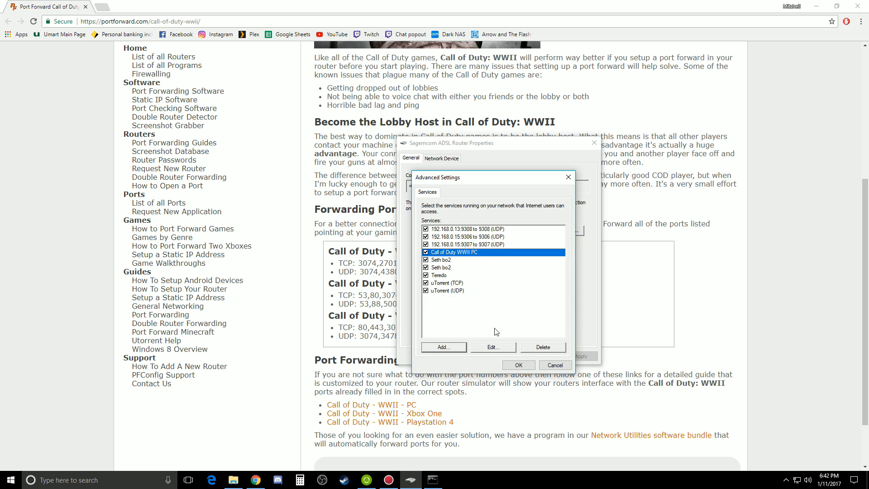
# Close the router settings and properties to reveal the portforward.com page
pyautogui.click(519, 366)
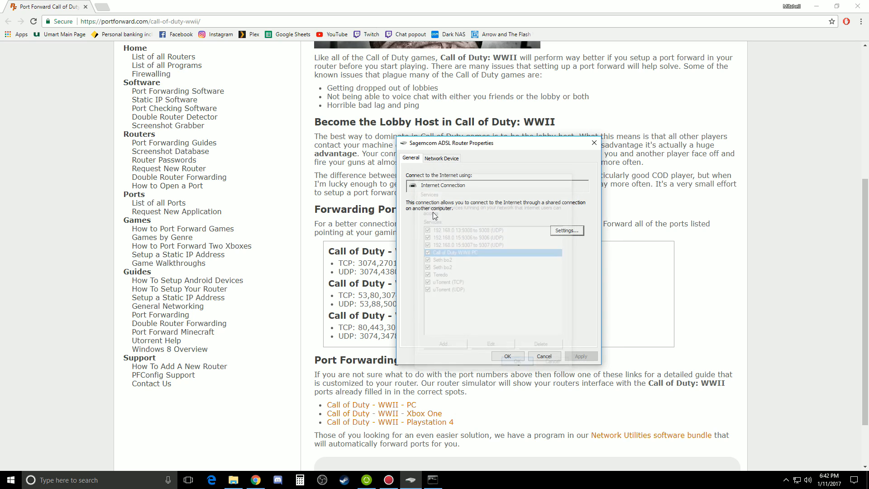
pyautogui.press('Escape')
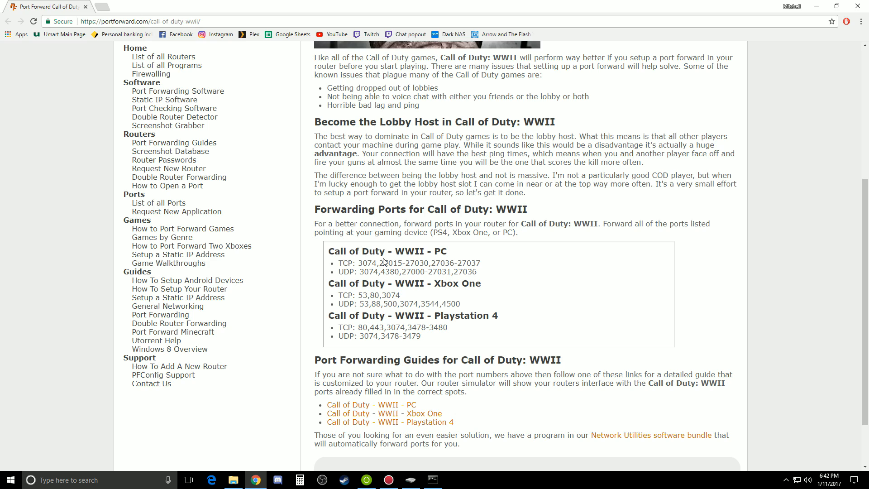
pyautogui.moveTo(378, 263); pyautogui.dragTo(427, 263)
# Pick out the next PC TCP port, 27015, on the webpage
pyautogui.click(405, 266)
pyautogui.moveTo(358, 263); pyautogui.dragTo(405, 263)
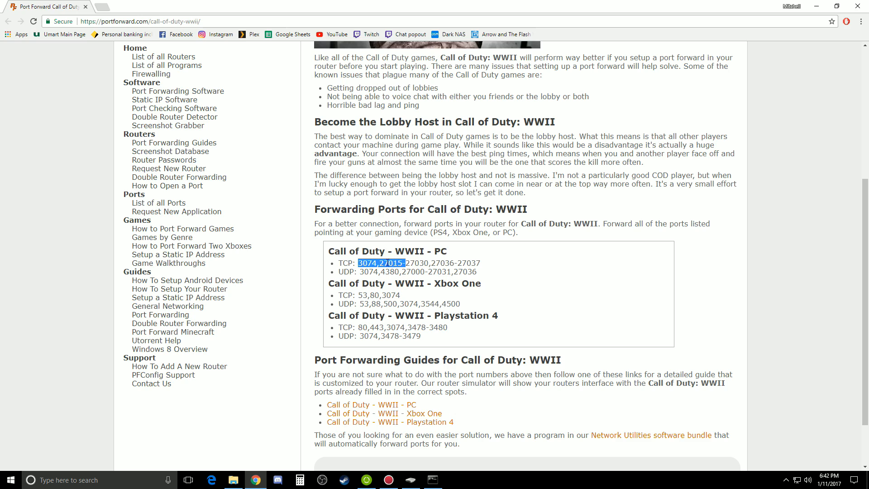
pyautogui.moveTo(379, 263); pyautogui.dragTo(404, 262)
# Reopen the router's forwarded services and start a second entry described 'COD WWII PC'
pyautogui.click(410, 480)
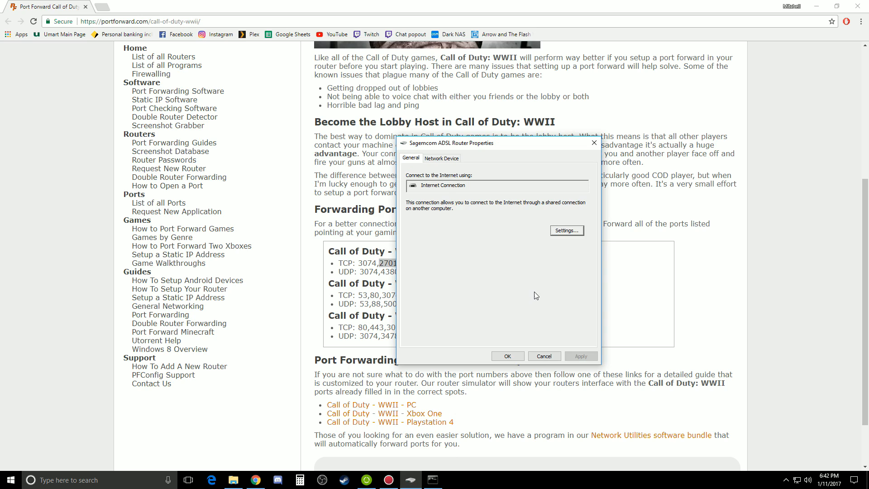
pyautogui.click(567, 230)
pyautogui.click(463, 348)
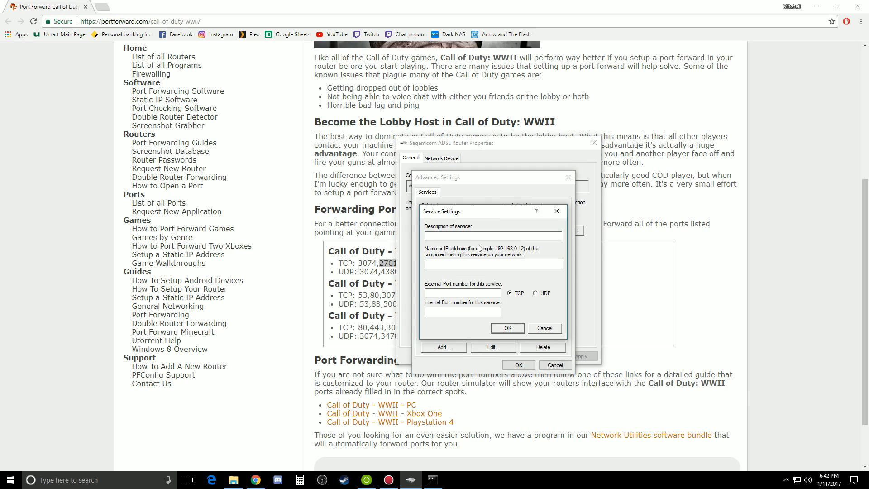
pyautogui.write('C')
pyautogui.write('OD WWII ')
pyautogui.write('PC')
# Copy the PC's IPv4 address 192.168.0.11 from ipconfig and paste it into the service's IP field
pyautogui.click(524, 263)
pyautogui.click(433, 479)
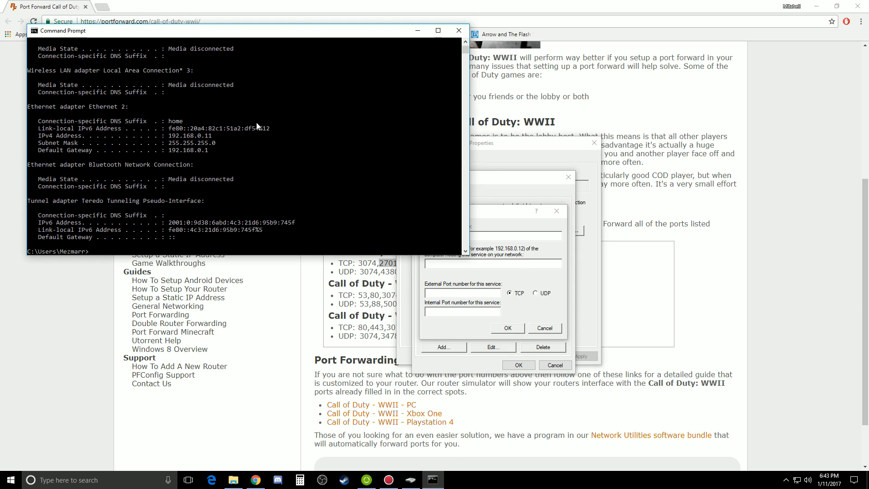
pyautogui.moveTo(212, 136); pyautogui.dragTo(170, 136)
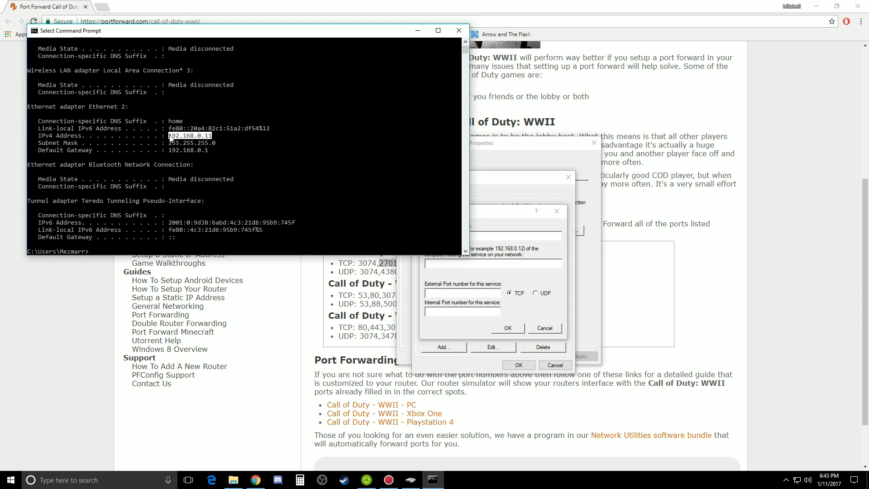
pyautogui.press('Return')
pyautogui.click(521, 265)
pyautogui.hotkey('ctrl', 'v')
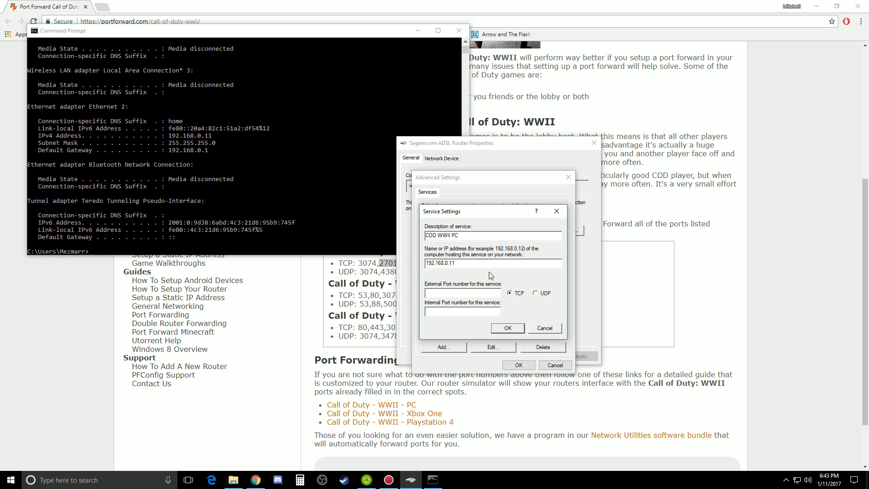
# Clear the mistyped external port and check the 27015 TCP line on portforward.com
pyautogui.click(212, 137)
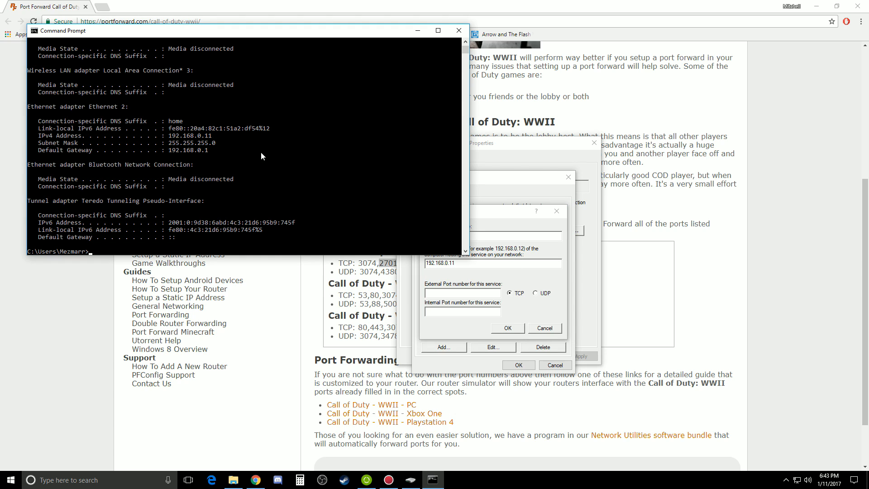
pyautogui.moveTo(51, 143); pyautogui.dragTo(275, 158)
pyautogui.click(468, 292)
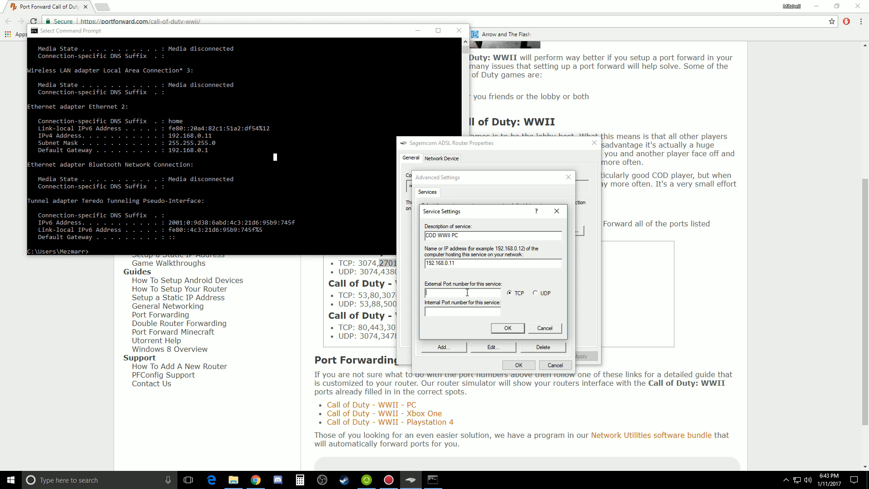
pyautogui.write('192.1')
pyautogui.press('BackSpace')
pyautogui.press('BackSpace')
pyautogui.press('BackSpace')
pyautogui.click(389, 262)
pyautogui.moveTo(384, 263); pyautogui.dragTo(381, 272)
# Enter external and internal port 27015 with TCP for the COD WWII PC service at 192.168.0.11
pyautogui.click(401, 265)
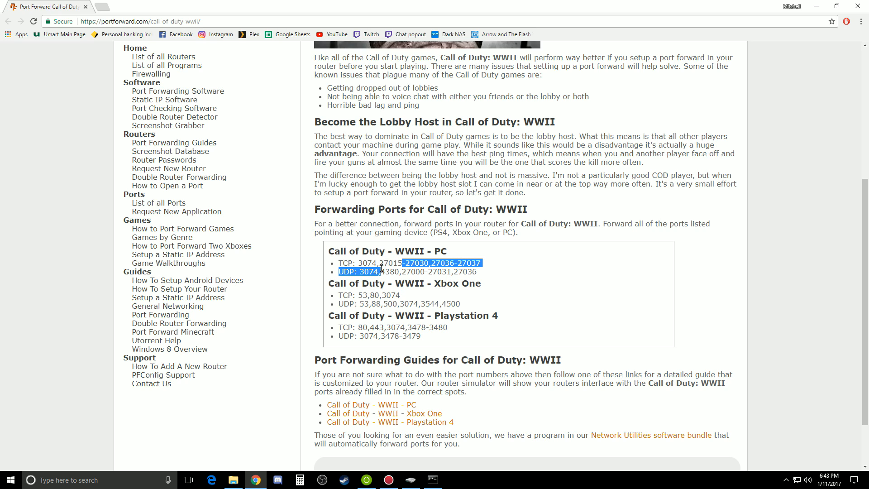
pyautogui.click(380, 266)
pyautogui.click(409, 479)
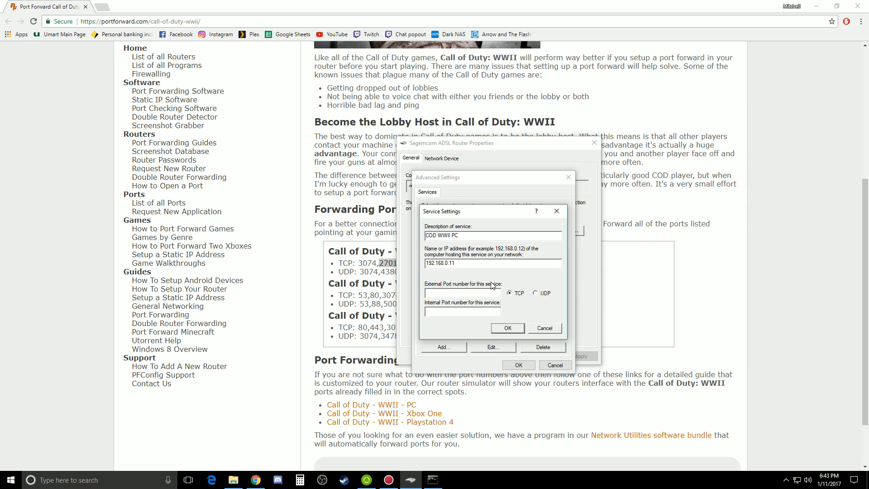
pyautogui.click(462, 292)
pyautogui.write('27015')
pyautogui.click(460, 311)
pyautogui.write('270')
pyautogui.press('BackSpace')
pyautogui.press('BackSpace')
pyautogui.press('BackSpace')
pyautogui.write('27015')
pyautogui.click(508, 328)
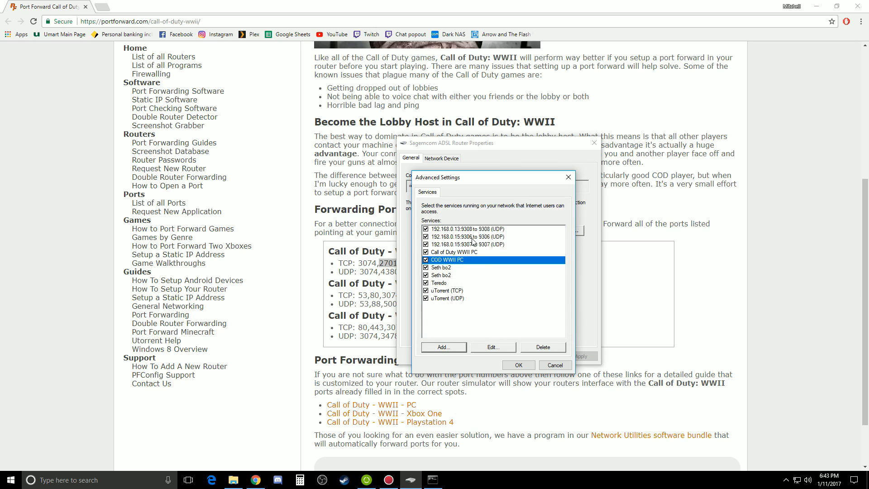
pyautogui.click(375, 294)
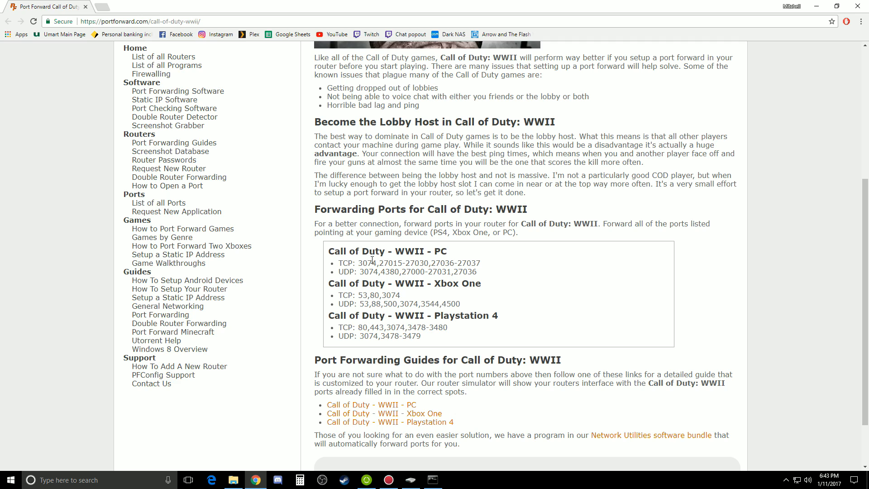
pyautogui.moveTo(380, 263); pyautogui.dragTo(427, 263)
pyautogui.click(434, 263)
pyautogui.click(432, 480)
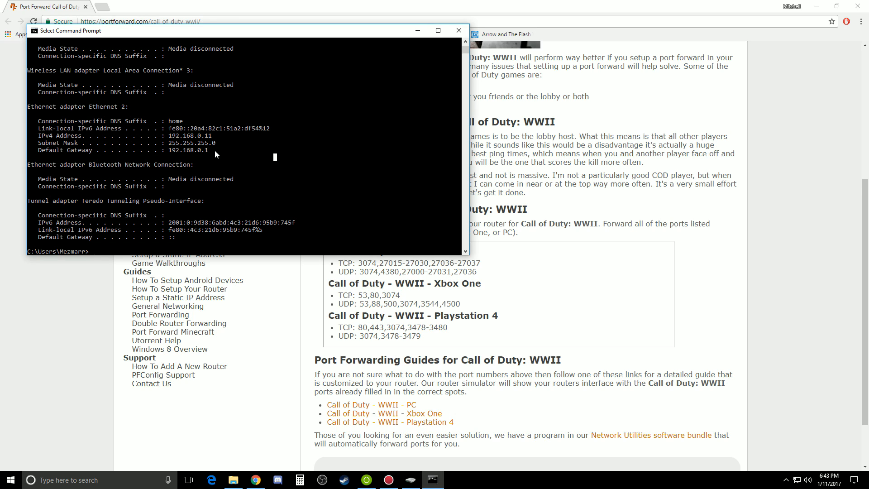
# Copy the default gateway 192.168.0.1 from ipconfig and paste it into a new Chrome tab's address bar
pyautogui.moveTo(214, 150); pyautogui.dragTo(169, 150)
pyautogui.moveTo(41, 150)
pyautogui.mouseDown()
pyautogui.moveTo(241, 153)
pyautogui.moveTo(168, 150)
pyautogui.mouseUp()
pyautogui.hotkey('ctrl', 'c')
pyautogui.click(211, 150)
pyautogui.press('Return')
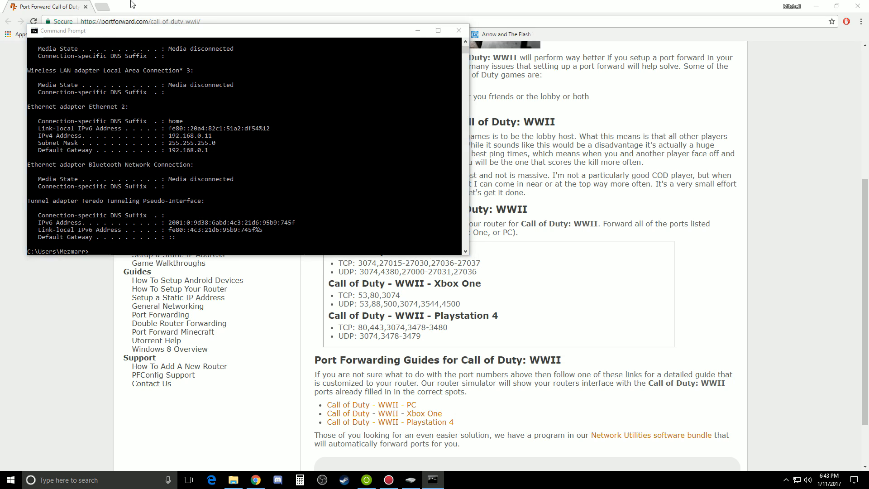
pyautogui.click(132, 5)
pyautogui.click(107, 7)
pyautogui.hotkey('ctrl', 'v')
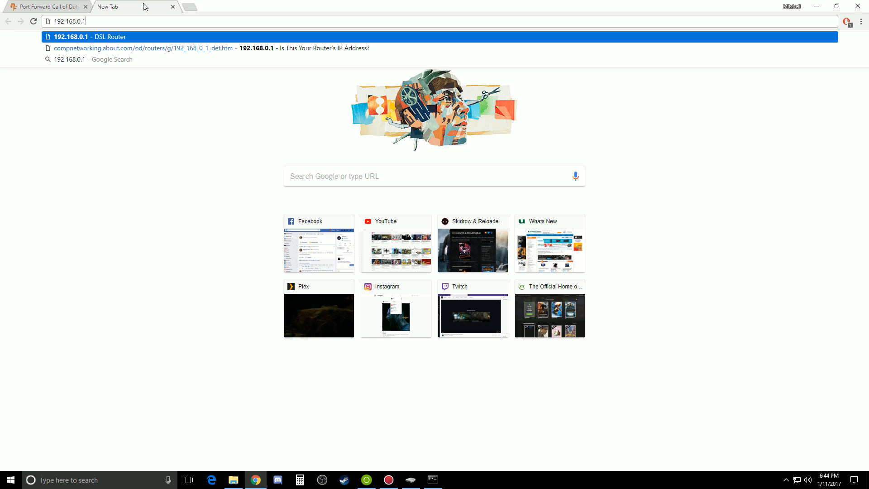
# Dismiss the address suggestions and close the new tab, returning to the Call of Duty WWII page
pyautogui.press('Escape')
pyautogui.click(172, 6)
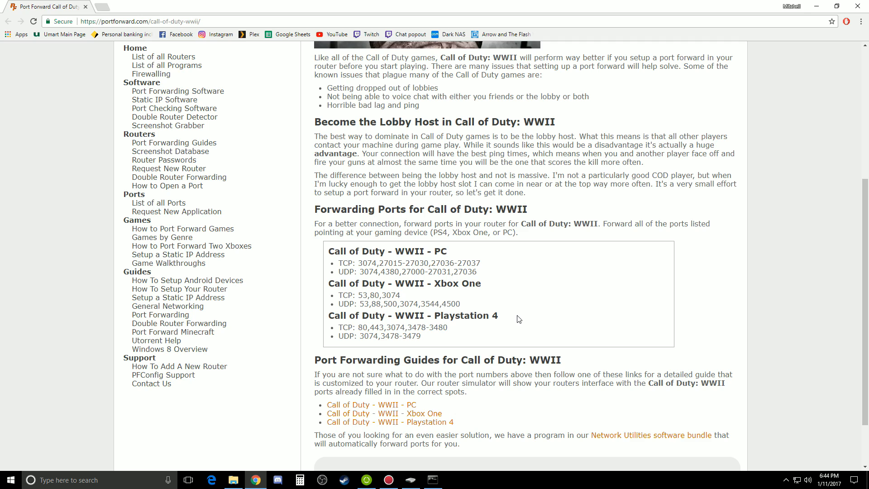
pyautogui.moveTo(428, 262); pyautogui.dragTo(379, 264)
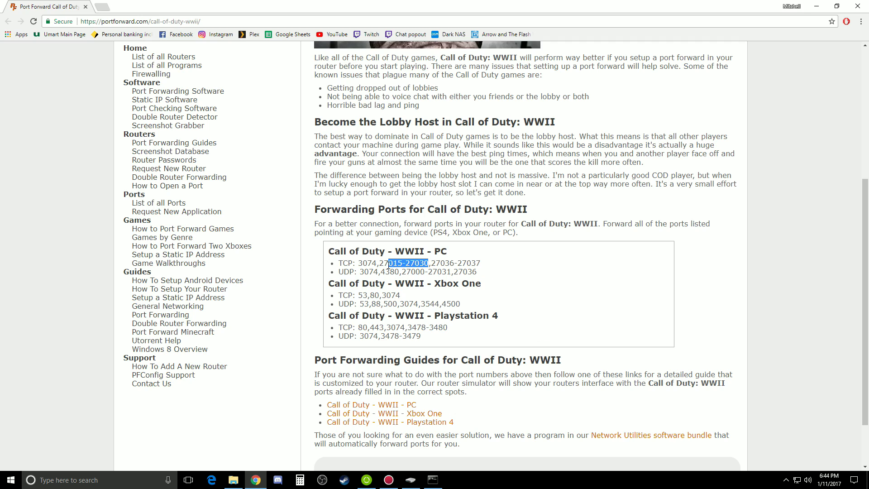
pyautogui.click(428, 263)
pyautogui.moveTo(428, 264)
pyautogui.mouseDown()
pyautogui.moveTo(382, 264)
pyautogui.moveTo(427, 263)
pyautogui.mouseUp()
pyautogui.click(410, 260)
pyautogui.click(407, 262)
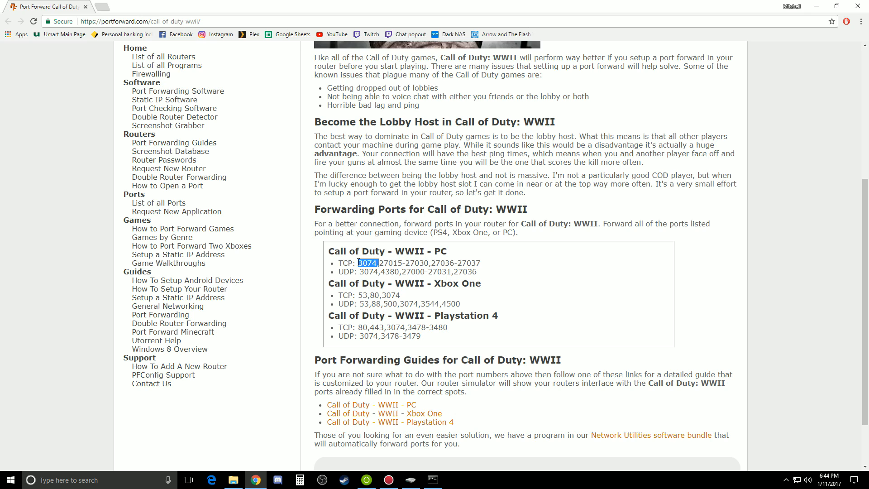
pyautogui.moveTo(410, 262); pyautogui.dragTo(362, 263)
pyautogui.click(366, 278)
pyautogui.click(410, 479)
pyautogui.click(442, 346)
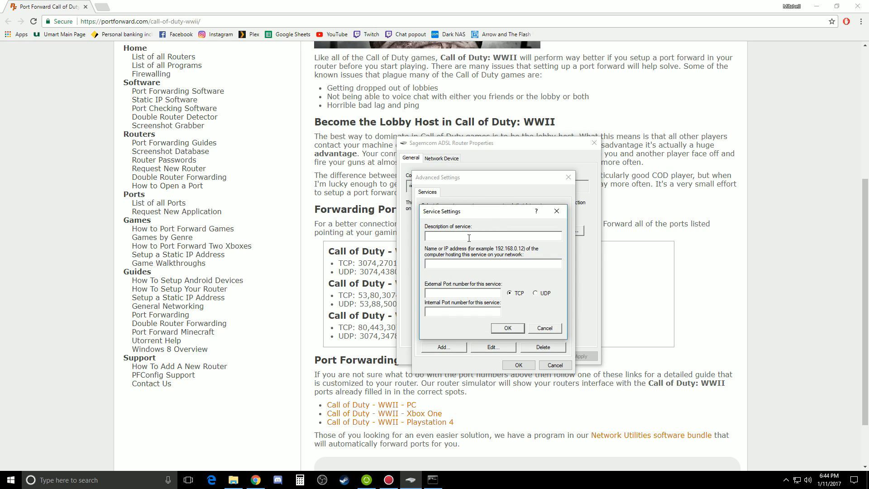
pyautogui.click(534, 293)
pyautogui.click(518, 328)
pyautogui.click(551, 305)
pyautogui.press('Escape')
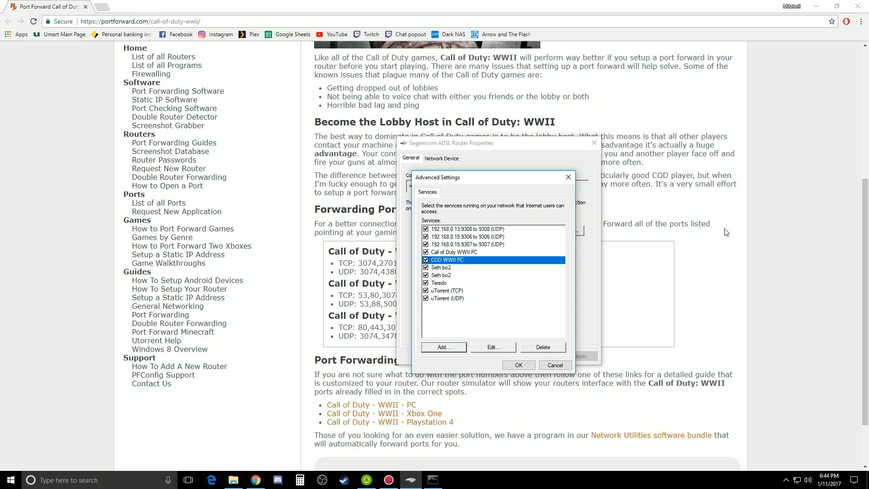
# Close the router properties, Chrome, Command Prompt and Network windows so only the desktop shows
pyautogui.click(569, 178)
pyautogui.click(594, 143)
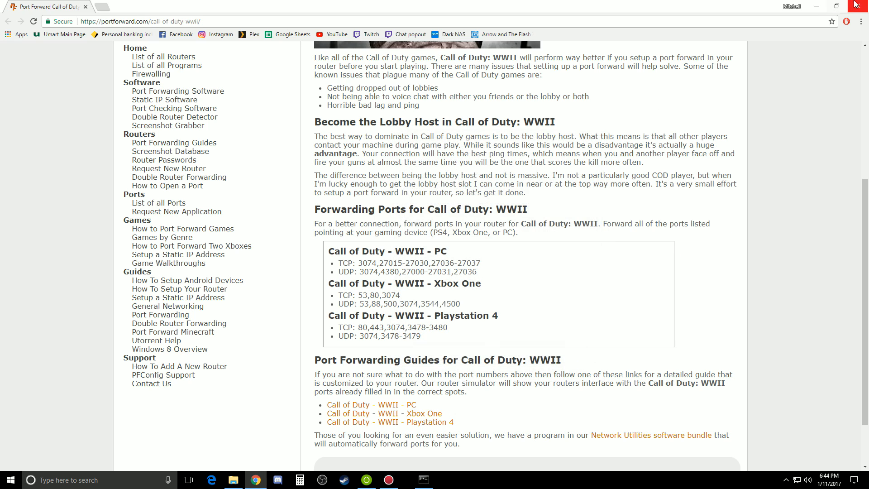
pyautogui.click(411, 480)
pyautogui.click(459, 30)
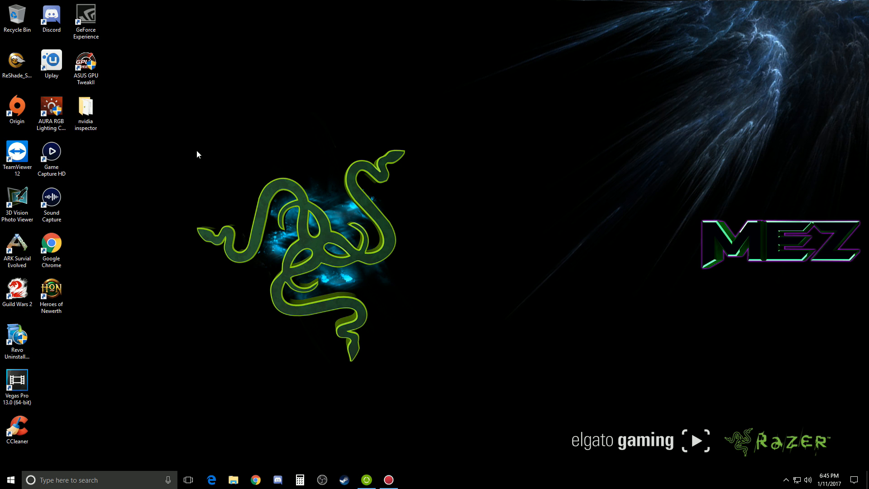
pyautogui.moveTo(154, 109); pyautogui.dragTo(505, 401)
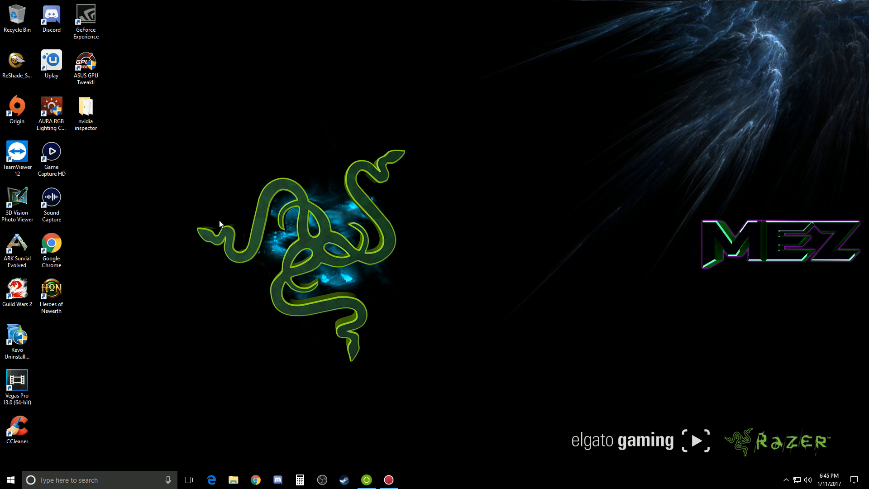